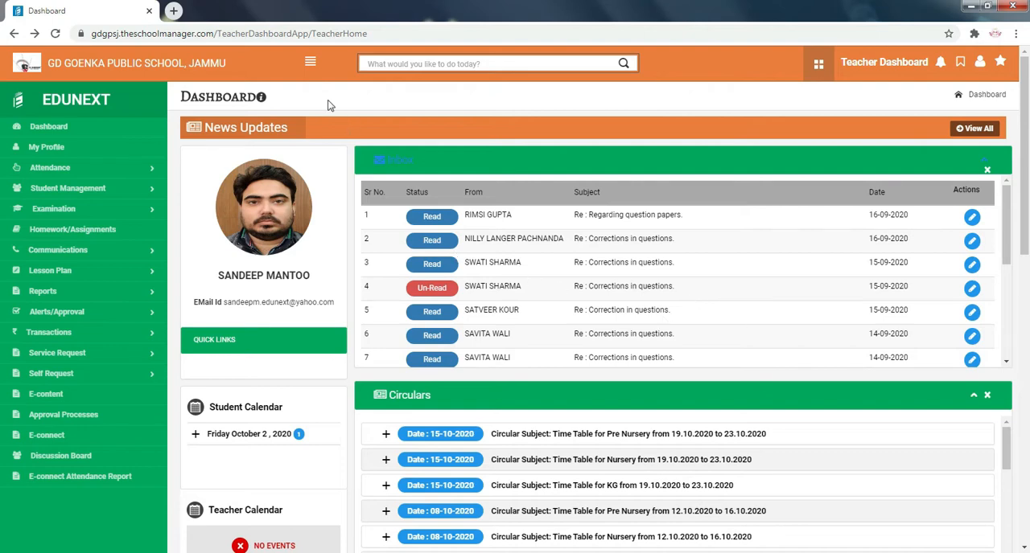
- Open the Student Groups list under Student Management
left_click(310, 65)
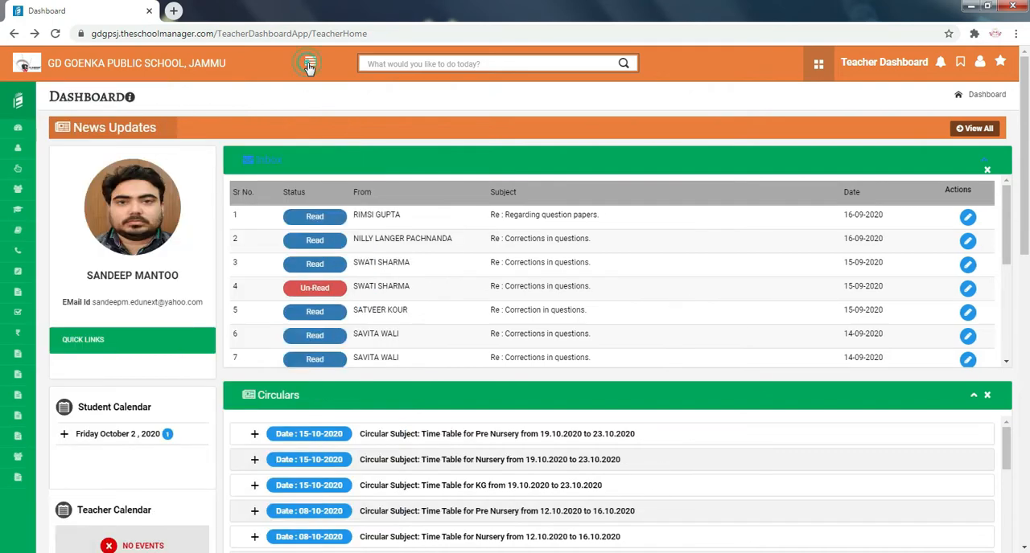
left_click(310, 65)
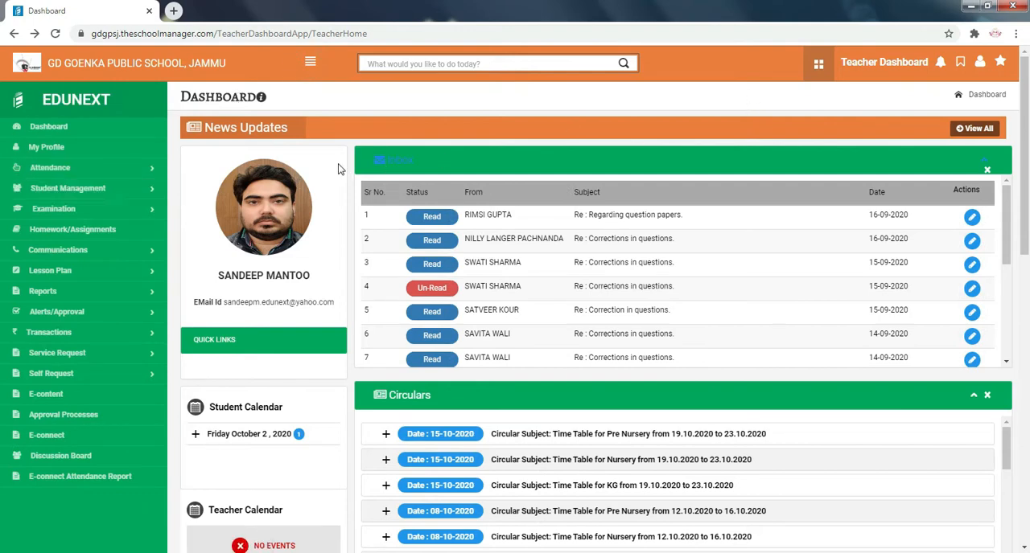
left_click(129, 196)
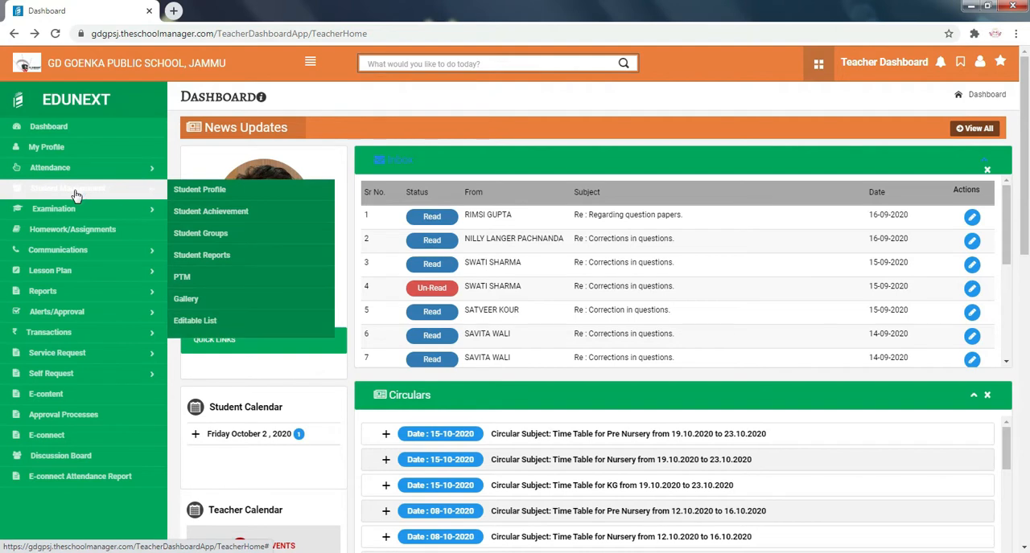
left_click(238, 235)
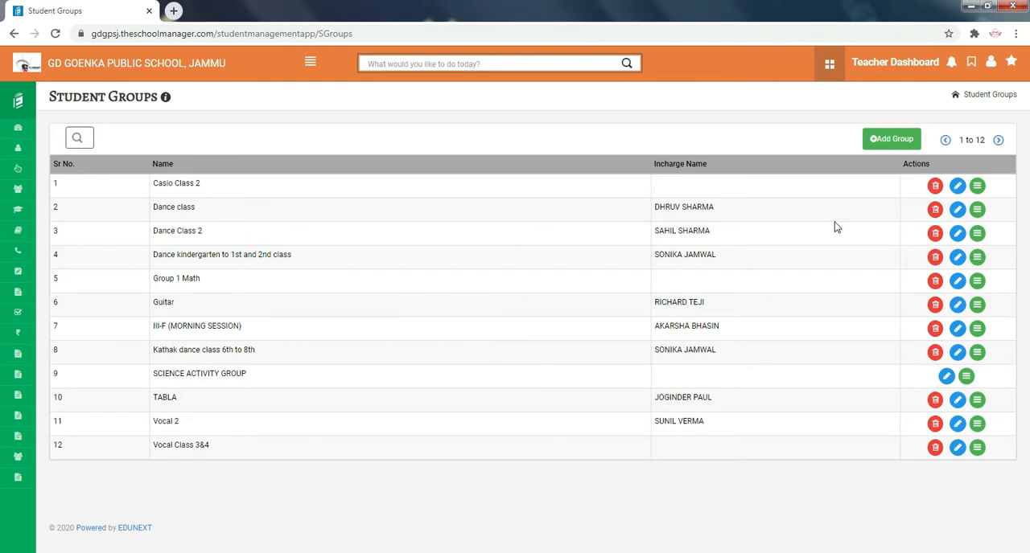
- Start a new student group named "English class 2 morning session" and browse the available incharge teachers without choosing one
left_click(892, 140)
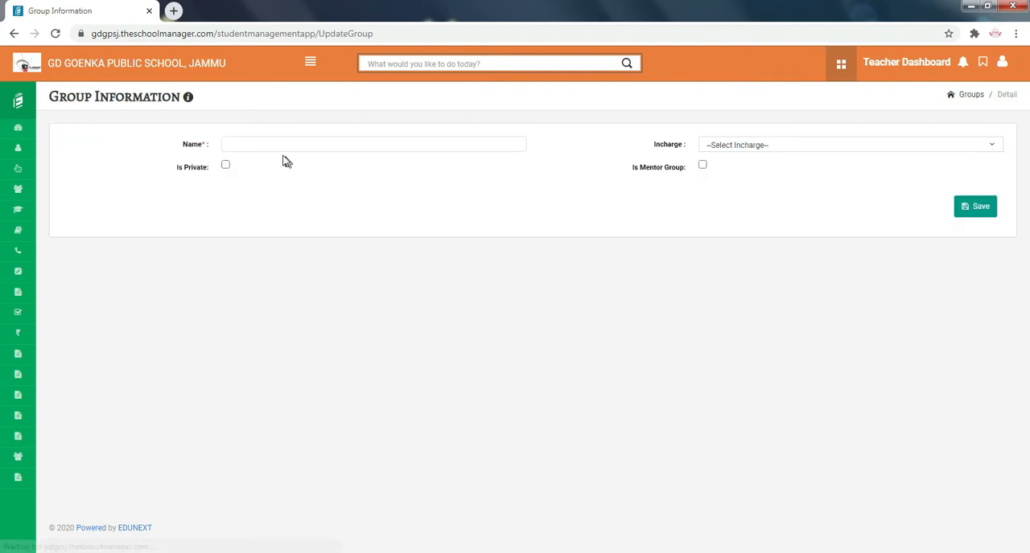
left_click(270, 143)
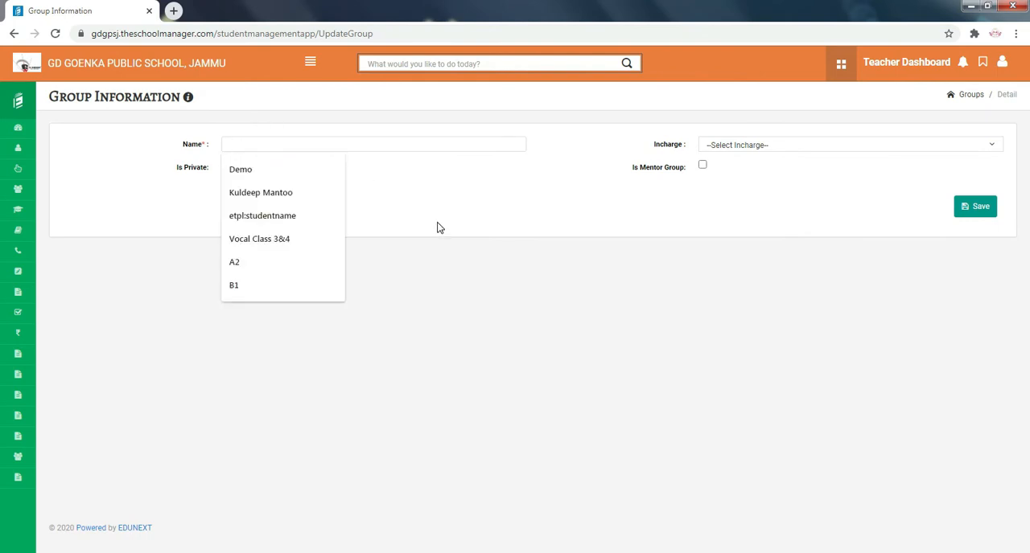
type("English class 2 morning session")
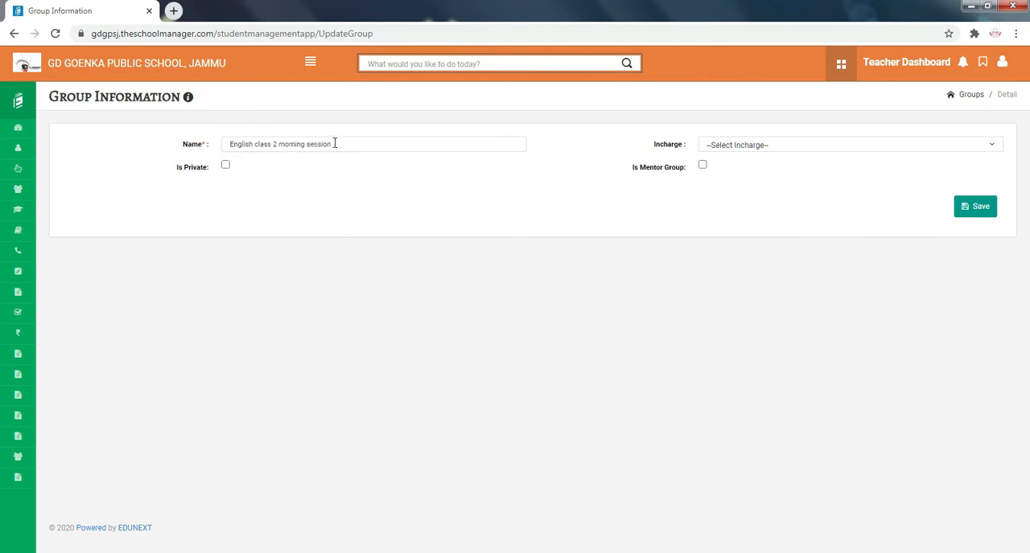
left_click(771, 145)
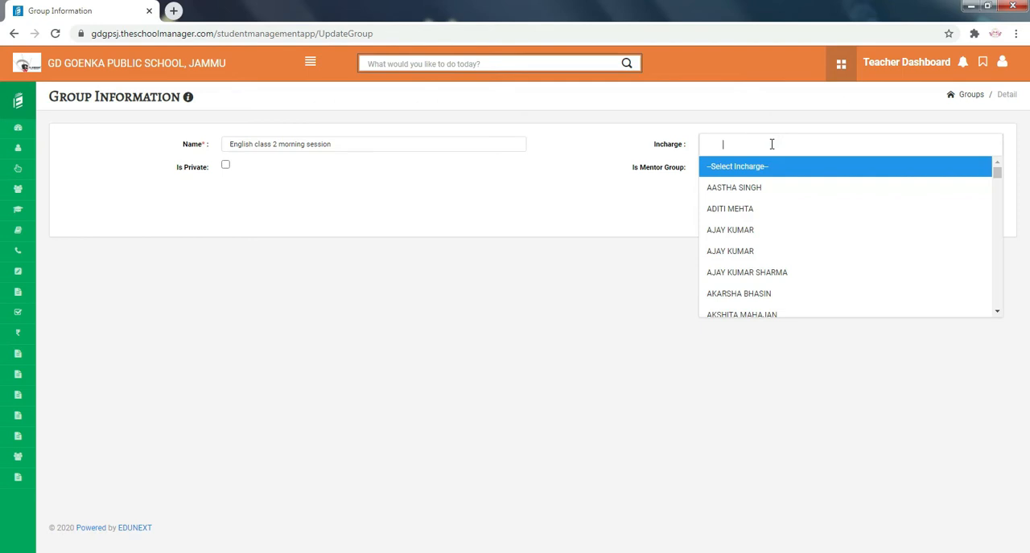
scroll(777, 281, "down", 3)
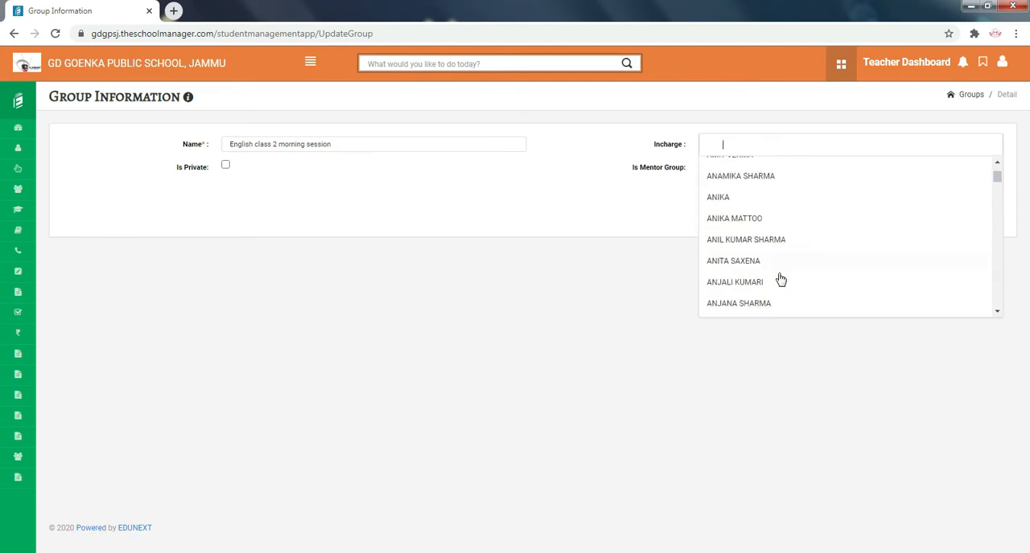
scroll(779, 280, "down", 5)
left_click(651, 234)
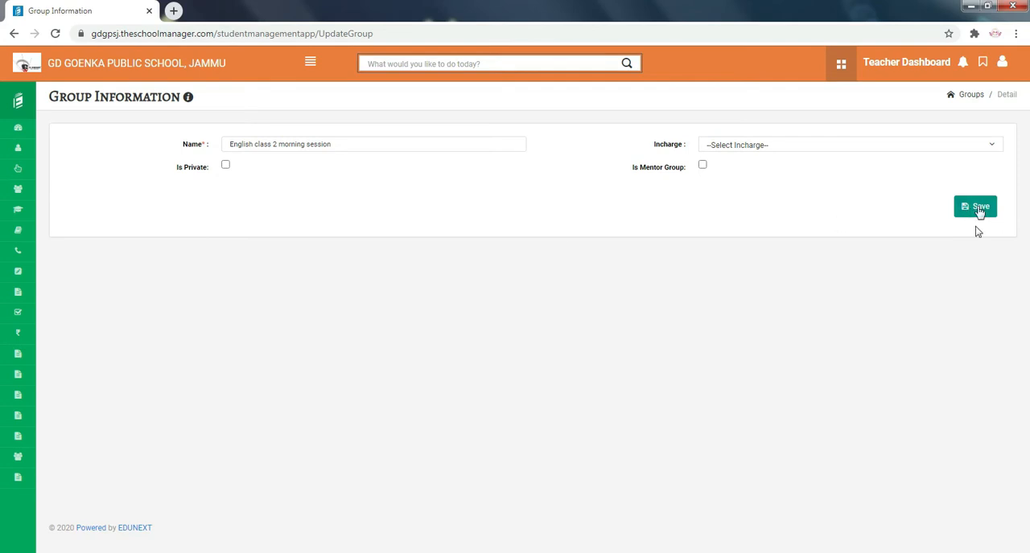
- Return to the Student Groups list without saving the new group and examine the names of the existing groups
left_click(310, 65)
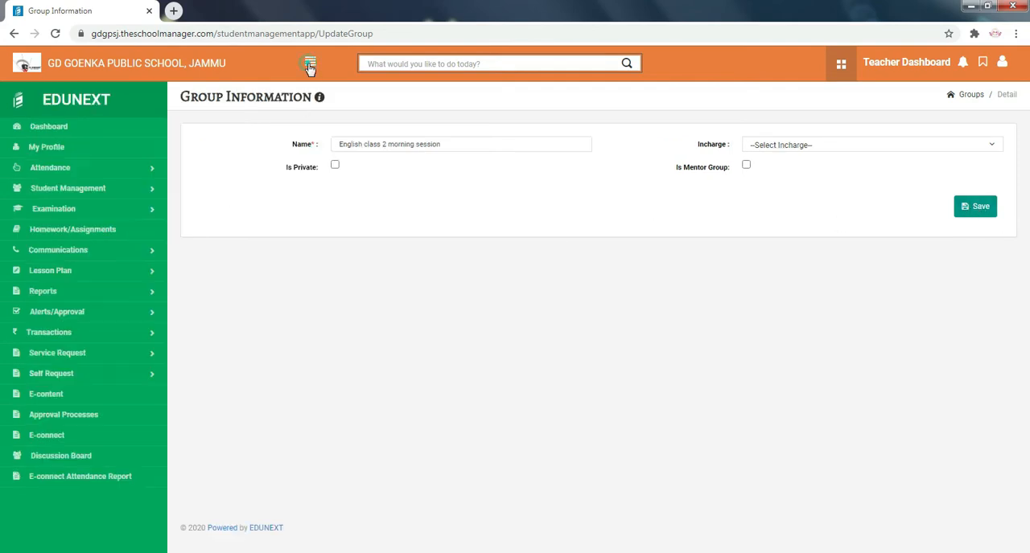
left_click(76, 190)
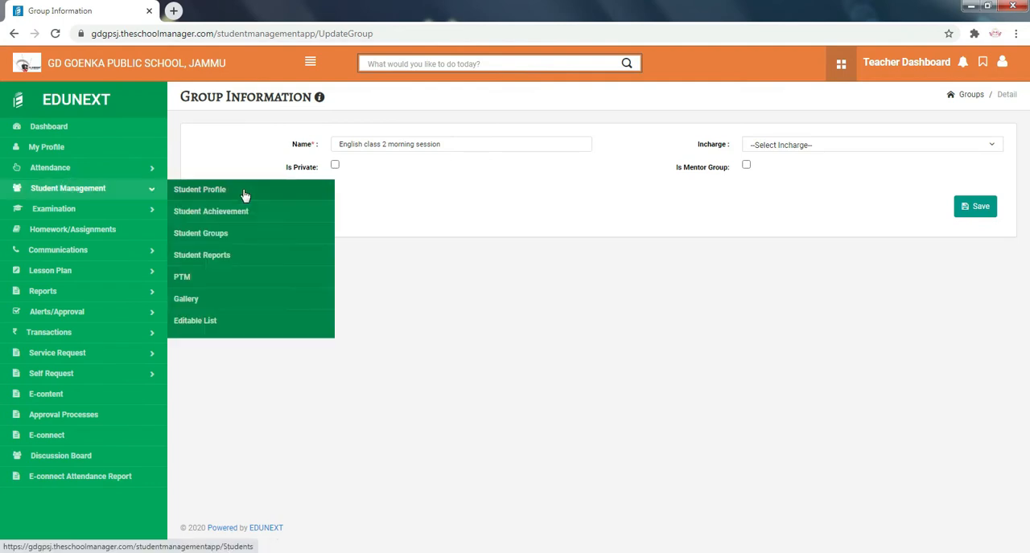
left_click(234, 238)
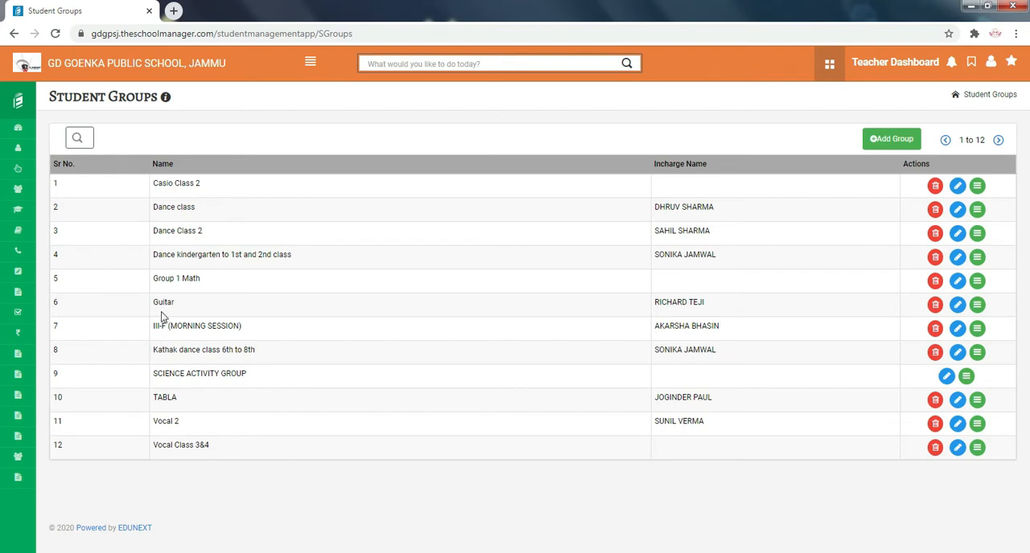
left_click_drag(152, 183, 207, 188)
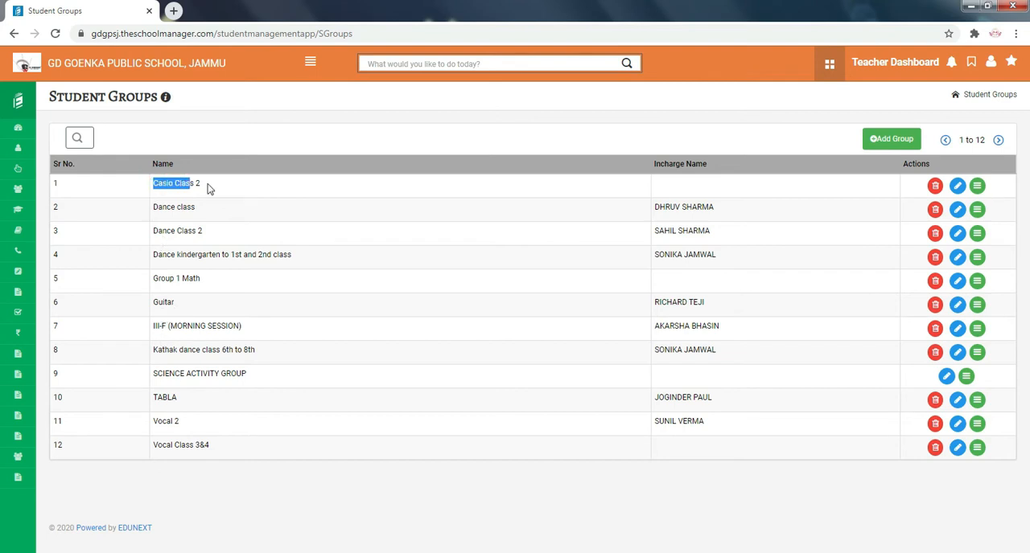
left_click_drag(154, 207, 202, 233)
left_click(147, 226)
left_click_drag(153, 254, 303, 259)
left_click(156, 278)
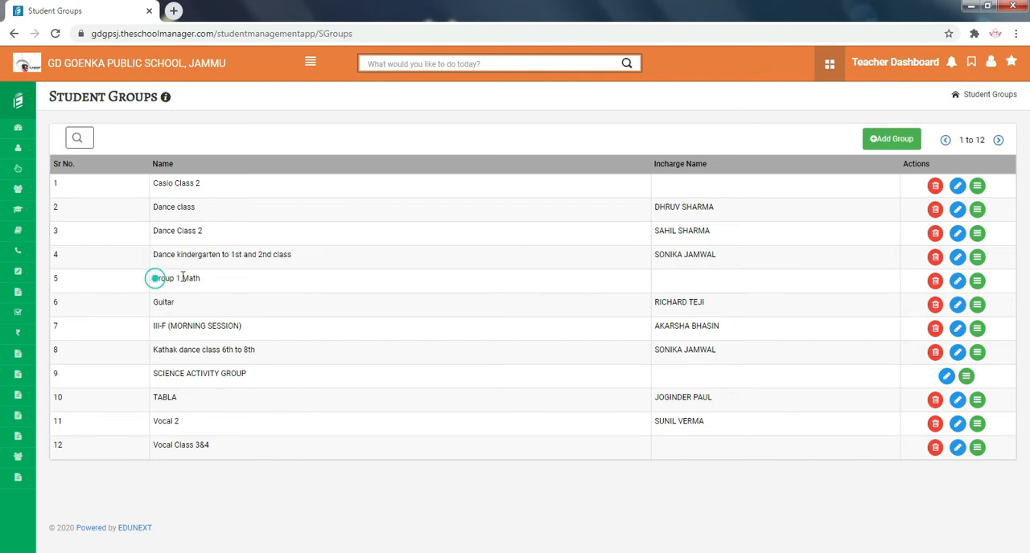
left_click_drag(153, 302, 191, 306)
left_click(193, 307)
- Open the Guitar group's student list and examine which class-sections its members come from
left_click(978, 306)
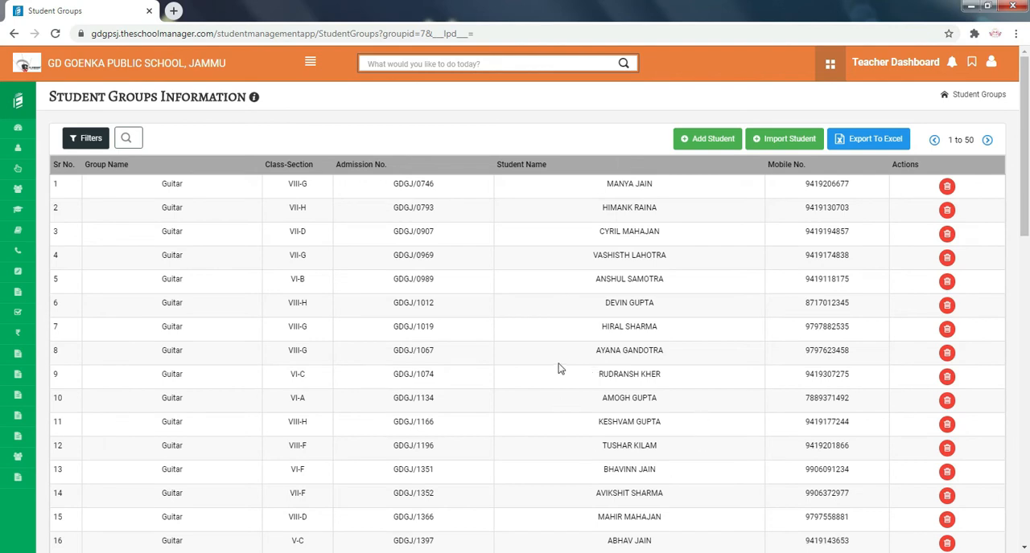
left_click_drag(276, 184, 324, 353)
left_click(325, 362)
scroll(322, 423, "down", 3)
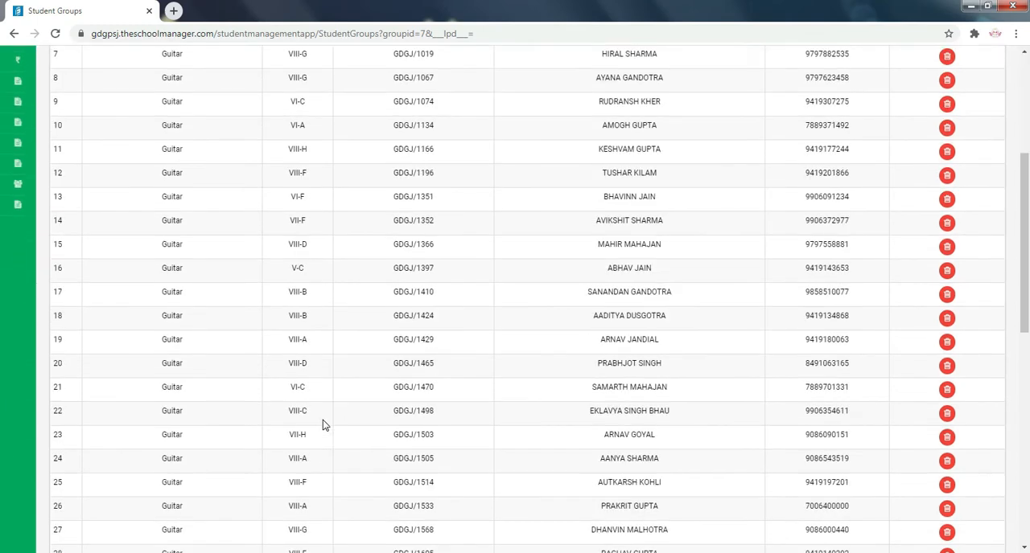
scroll(322, 420, "down", 10)
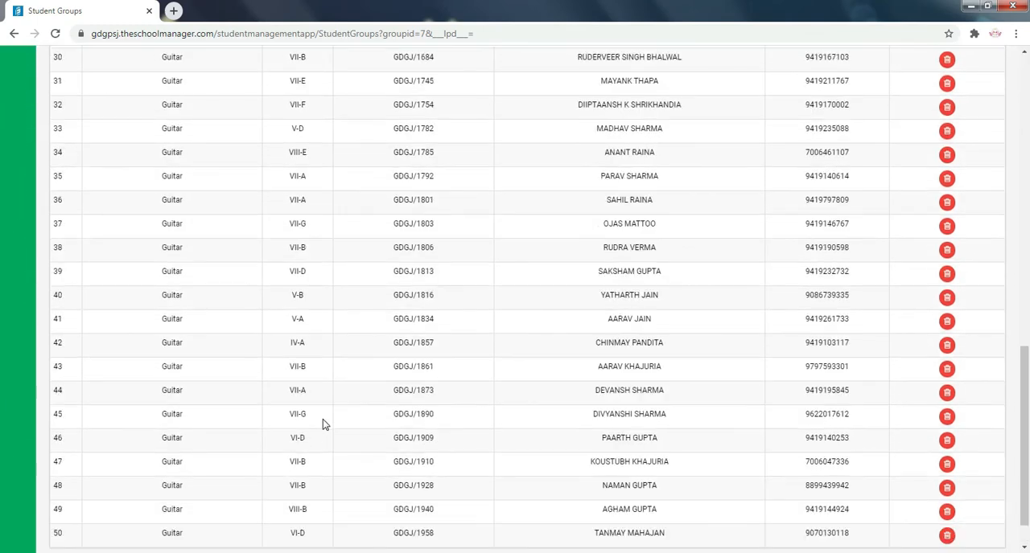
scroll(323, 422, "up", 12)
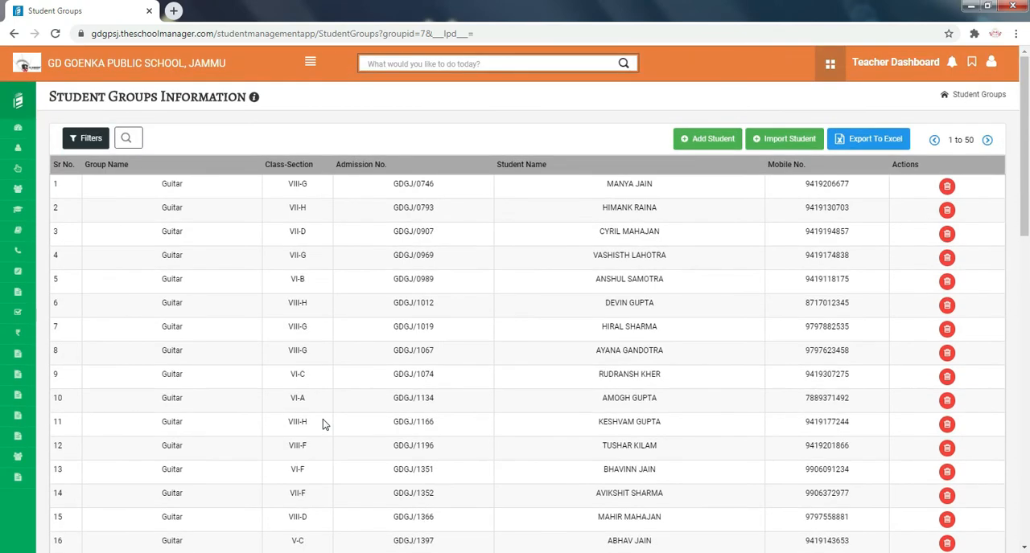
scroll(322, 424, "down", 5)
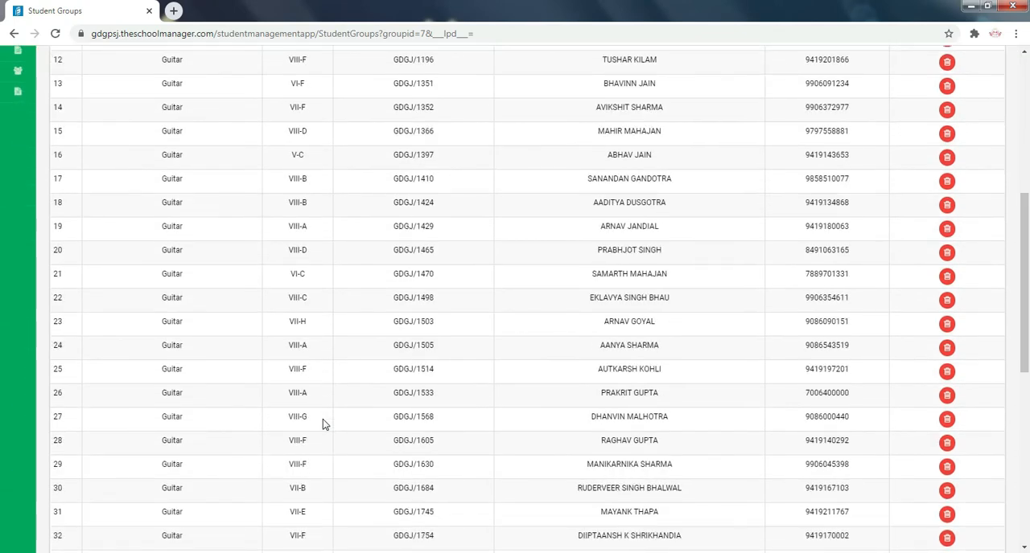
scroll(323, 423, "down", 2)
scroll(323, 424, "up", 5)
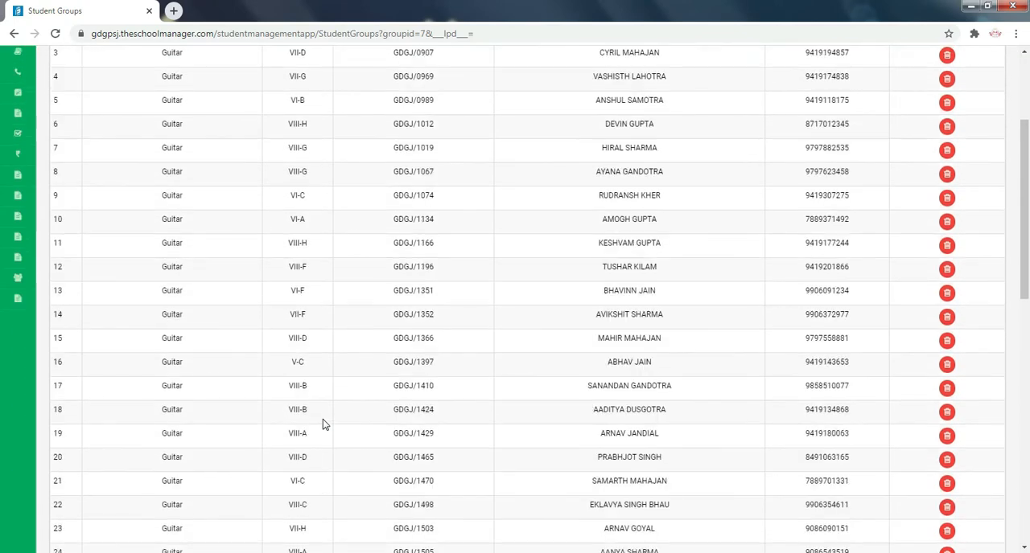
scroll(322, 424, "up", 3)
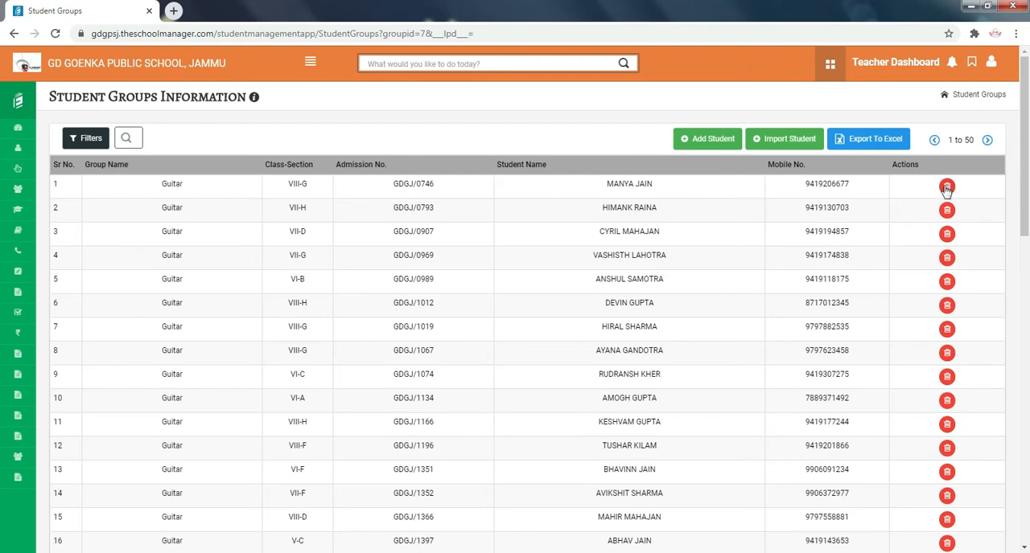
- Start adding students to the Guitar group, leaving Houses empty and choosing class-section I-C
left_click(710, 142)
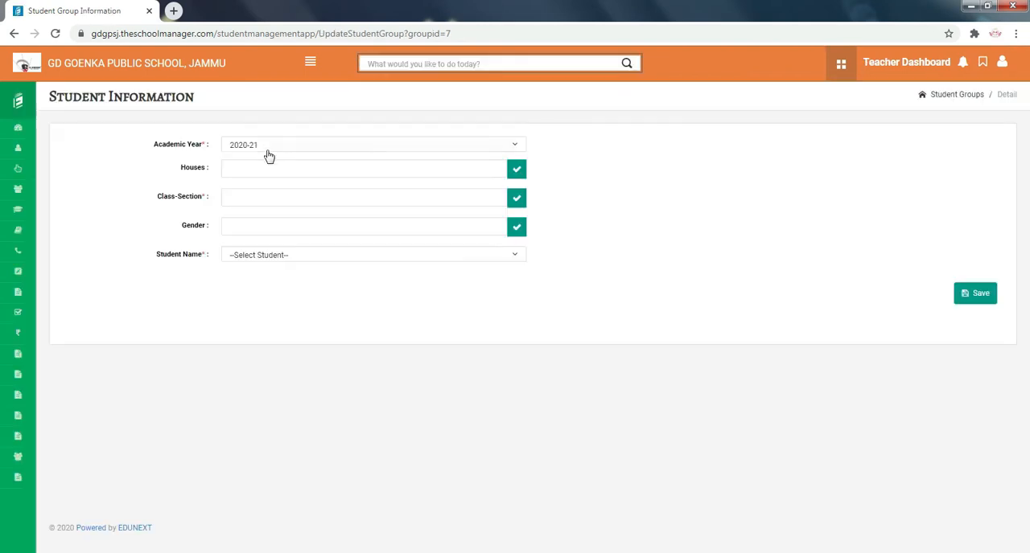
left_click(258, 169)
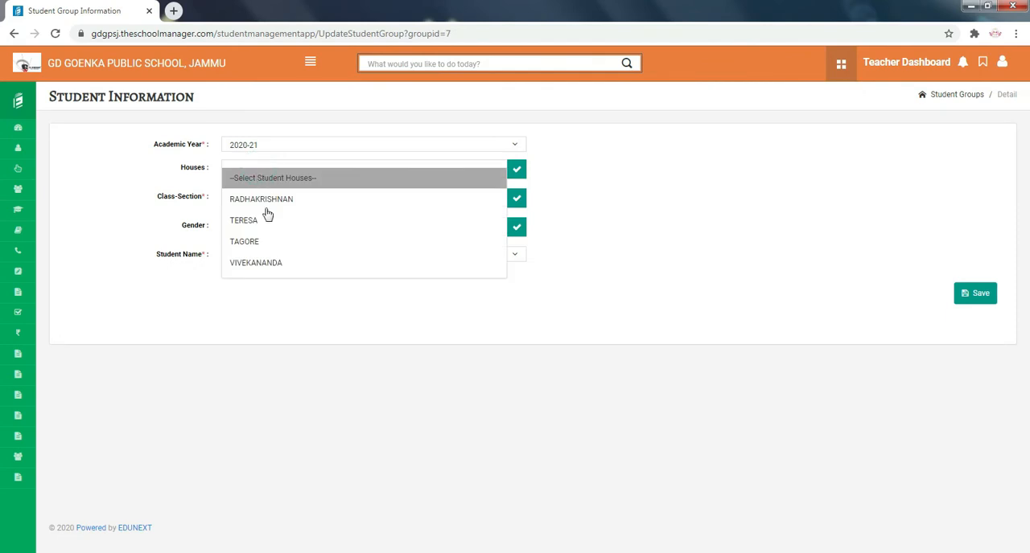
left_click(270, 278)
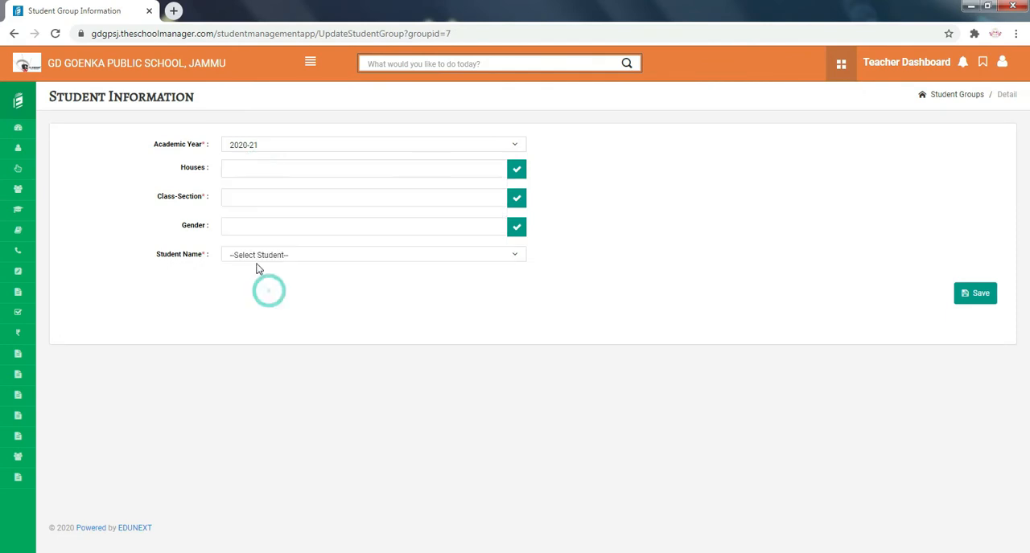
left_click(256, 199)
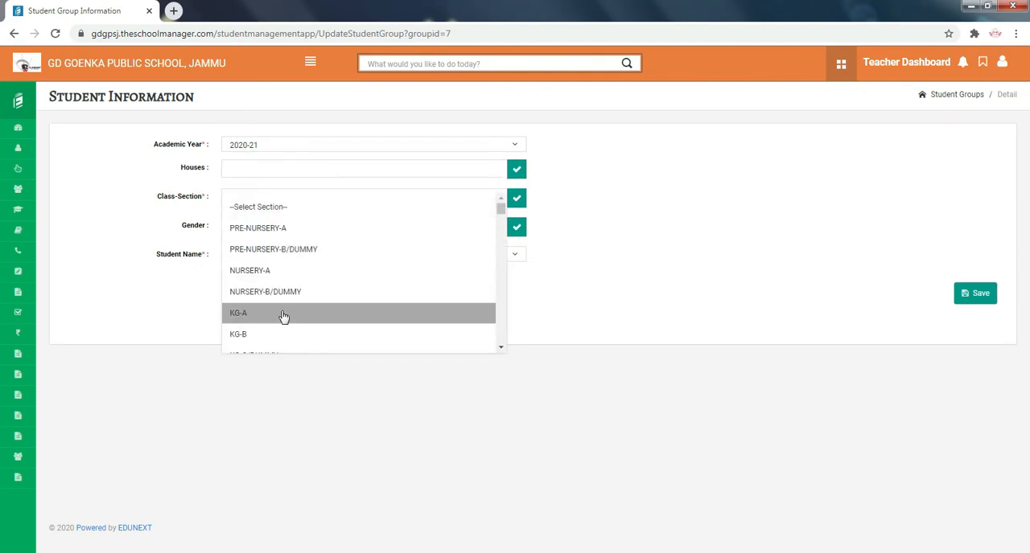
scroll(282, 316, "down", 2)
left_click(251, 292)
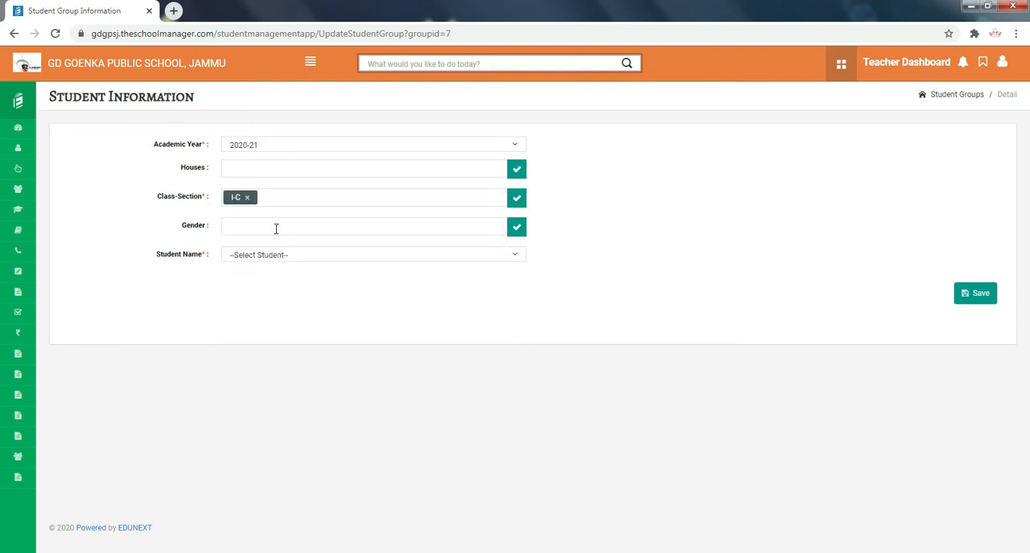
- Select the first two students listed for I-C, then go back to the Guitar group's student list without saving
left_click(279, 256)
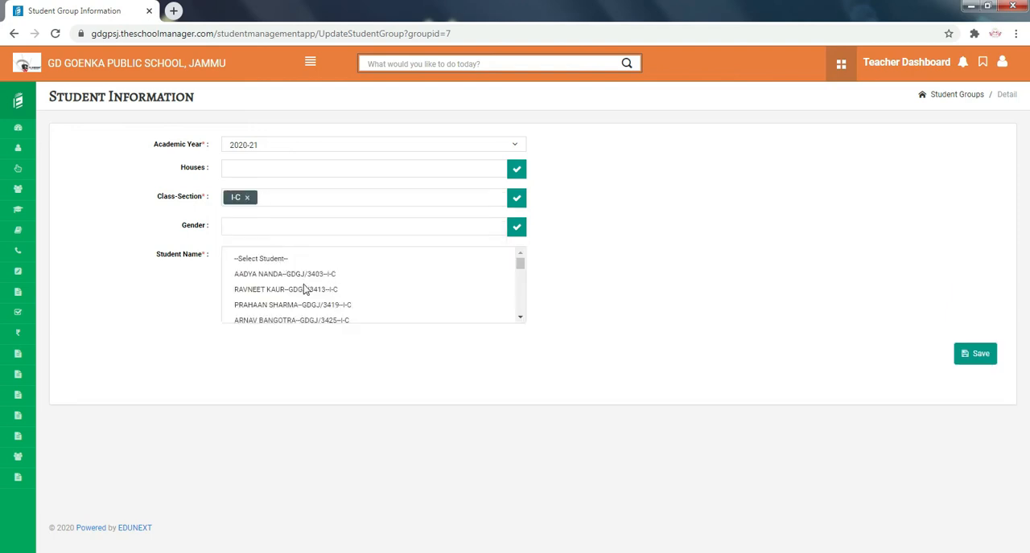
left_click(284, 275)
left_click(288, 305, "shift")
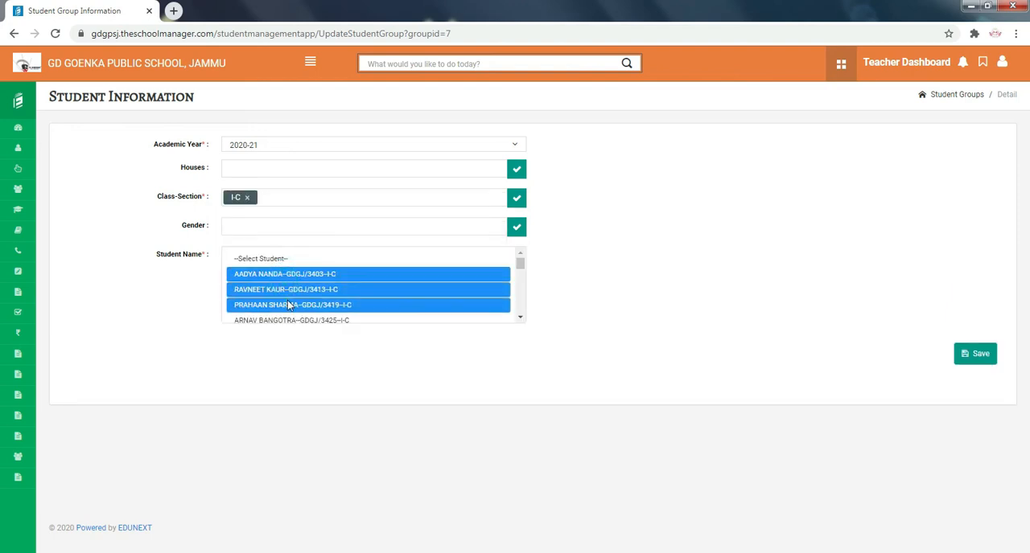
left_click(290, 305, "ctrl")
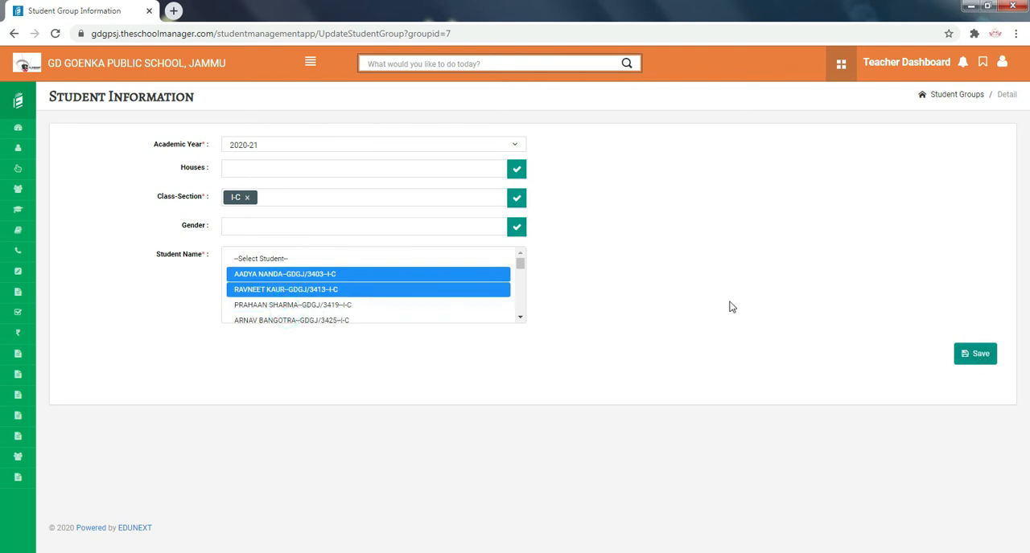
left_click(14, 33)
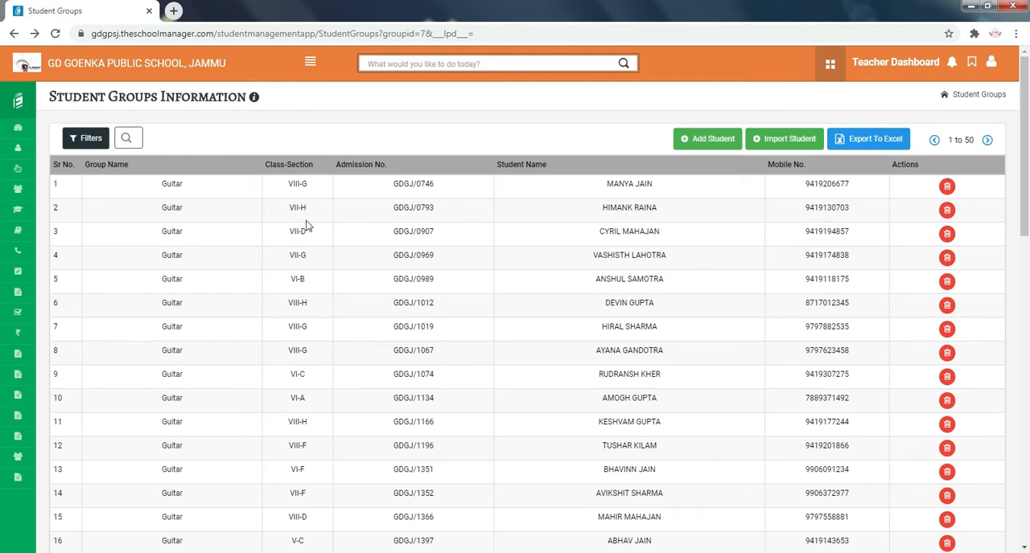
- Start a new meeting in E-connect and set Meeting For to Student
left_click(311, 63)
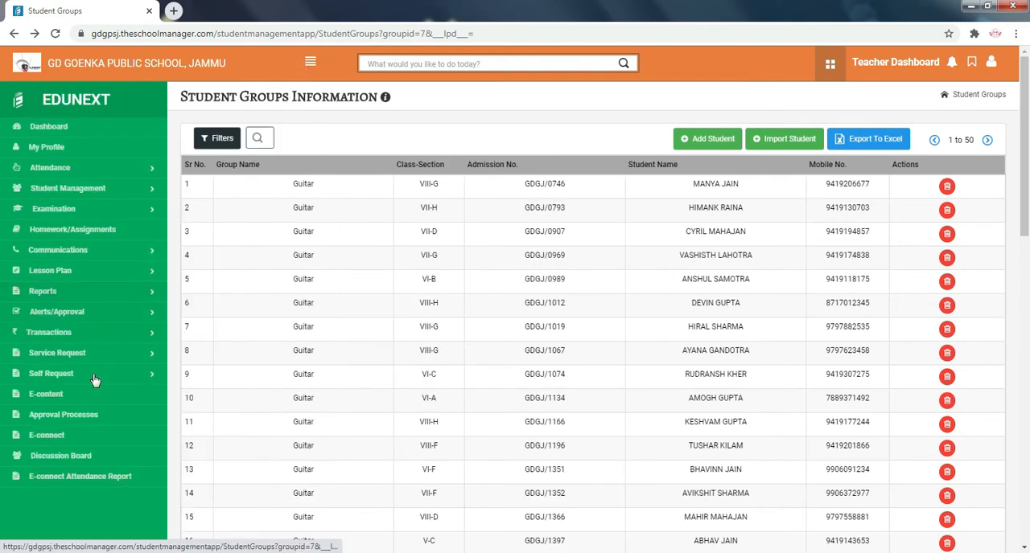
left_click(80, 435)
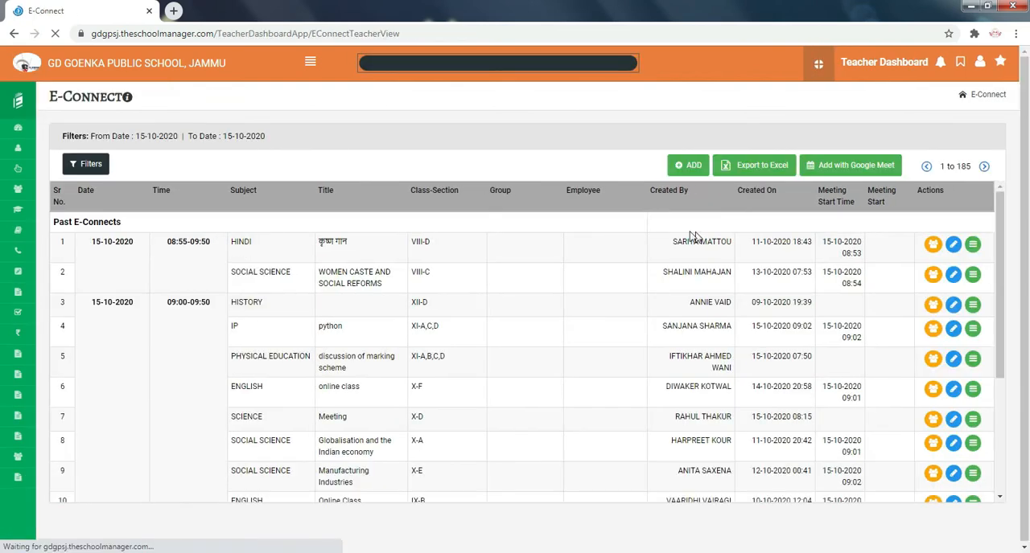
left_click(688, 166)
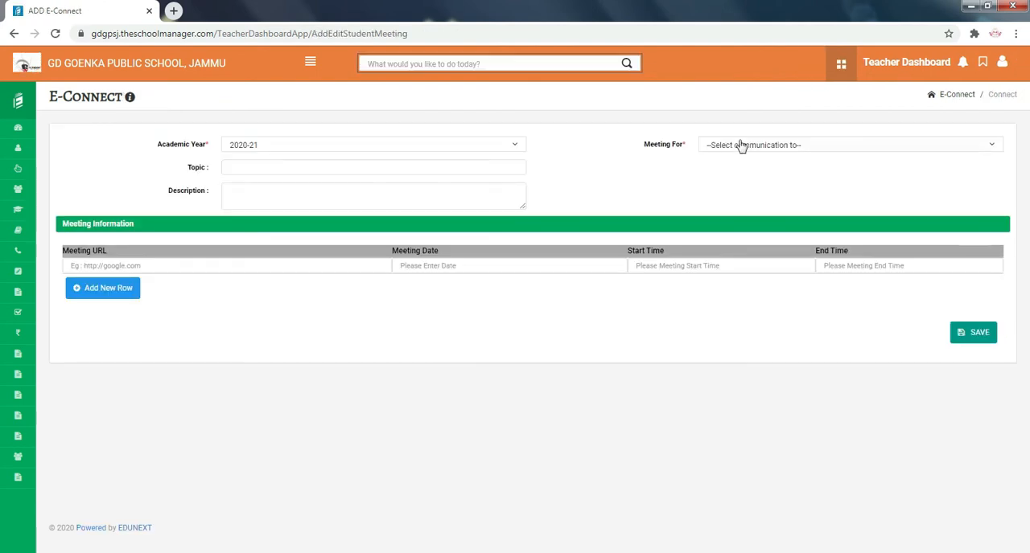
left_click(736, 144)
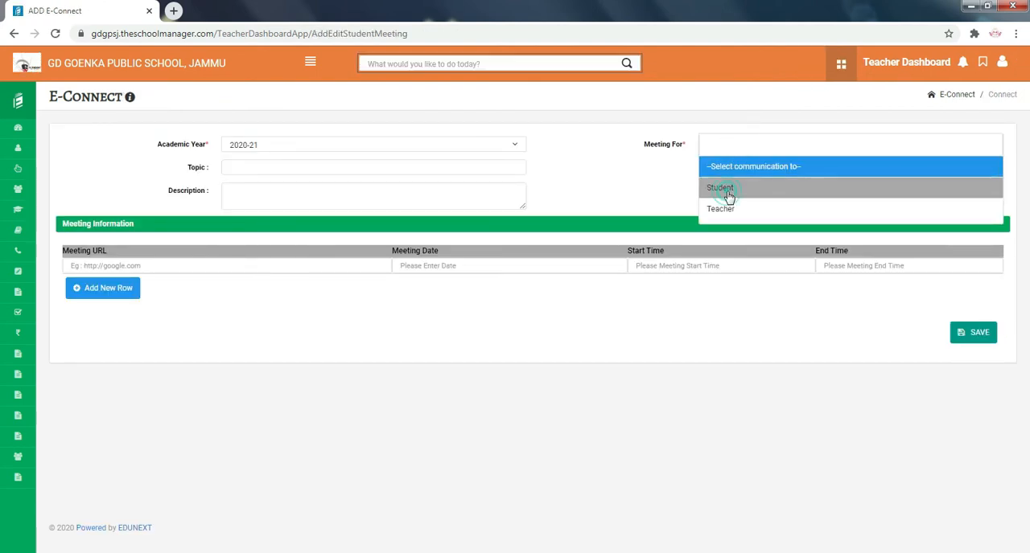
left_click(729, 190)
- Set the meeting's class to I and its section to I-A
left_click(287, 168)
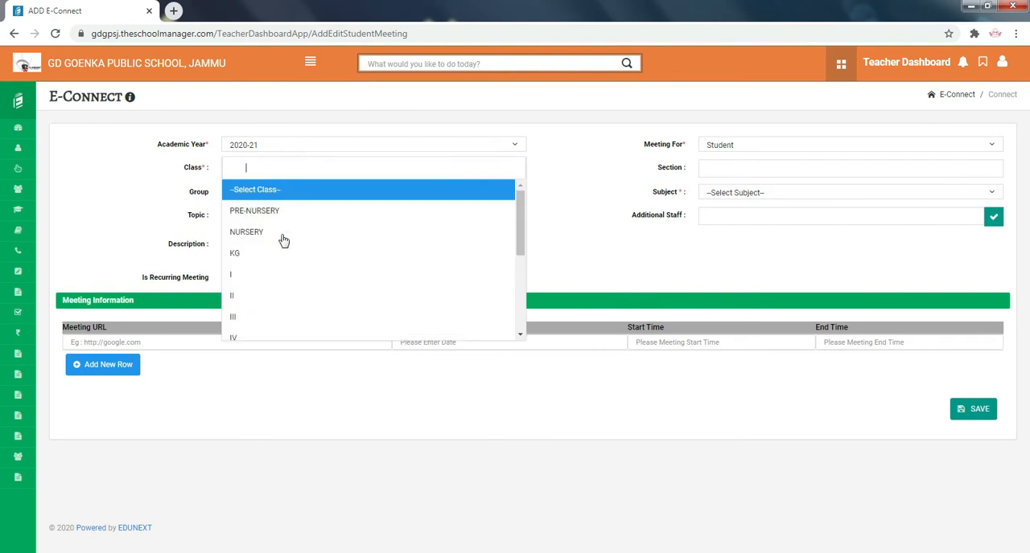
left_click(287, 273)
left_click(715, 188)
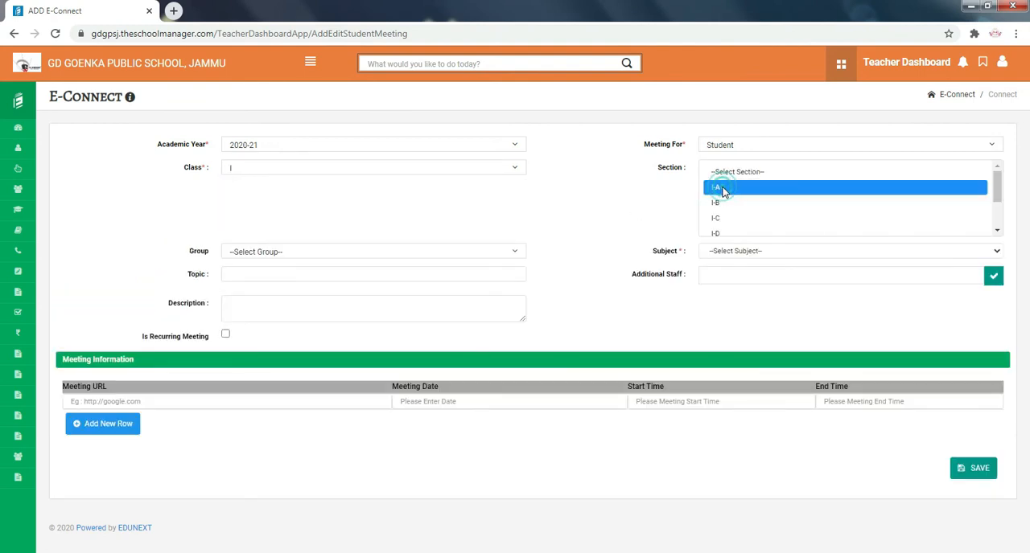
- Examine the student groups and sections offered for the meeting, leaving the group unselected
left_click(265, 249)
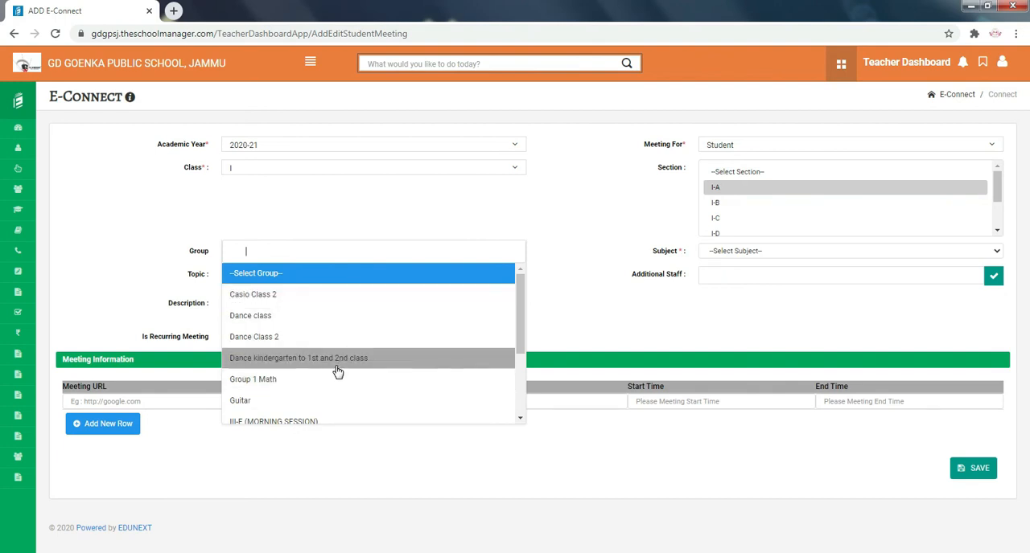
scroll(335, 367, "down", 3)
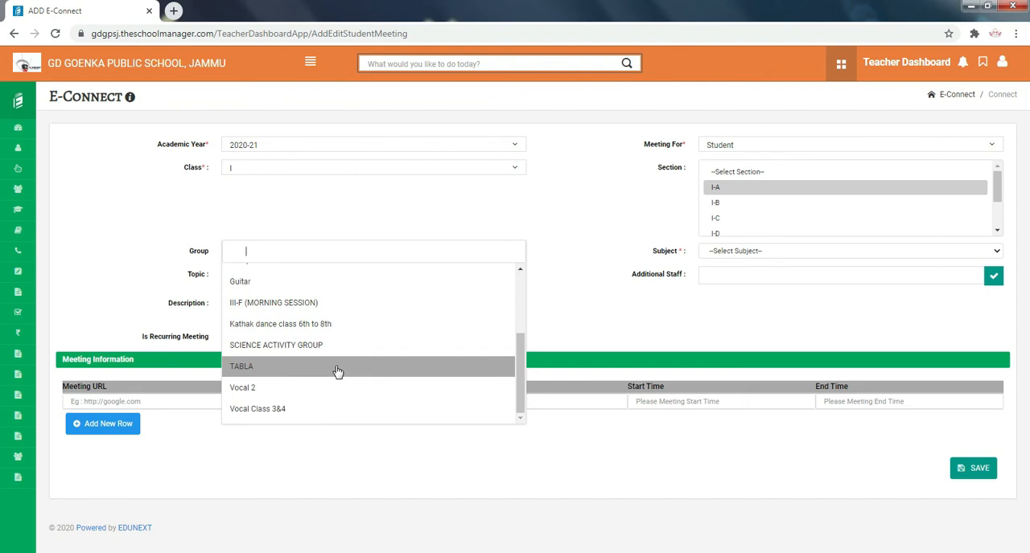
scroll(337, 372, "up", 3)
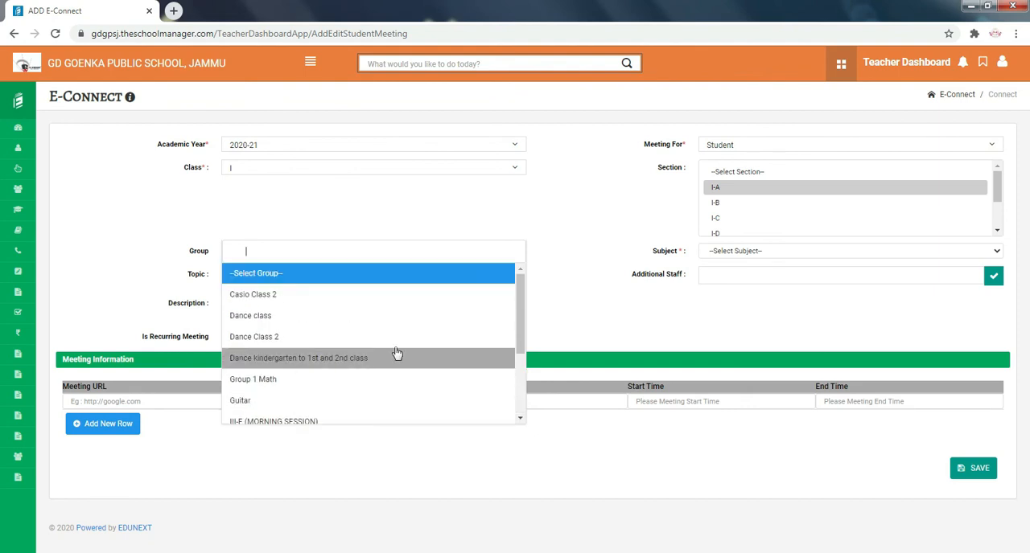
left_click(577, 289)
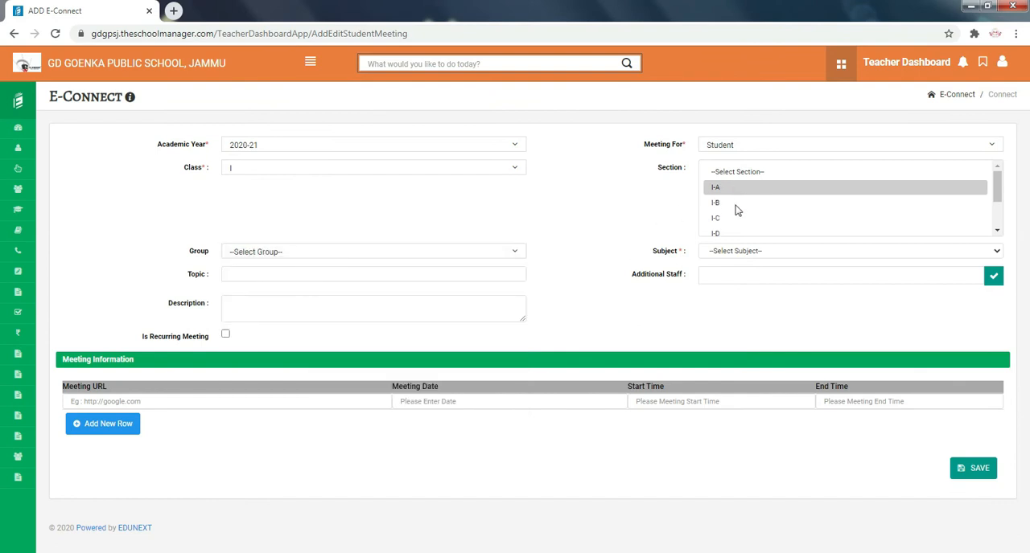
scroll(734, 231, "down", 2)
scroll(734, 230, "up", 3)
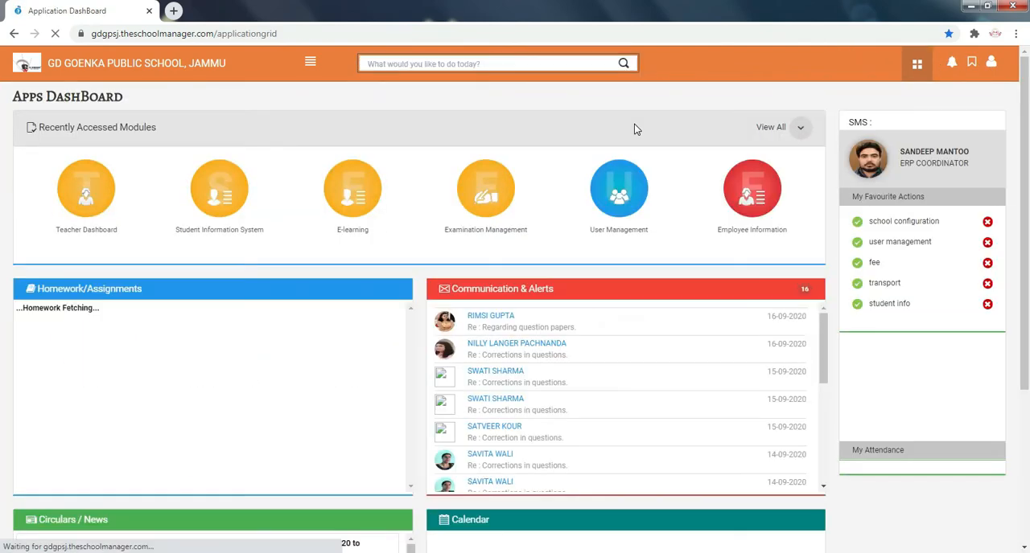
- Open the E-learning module from the full list of modules and go to its Quizzes page
left_click(800, 128)
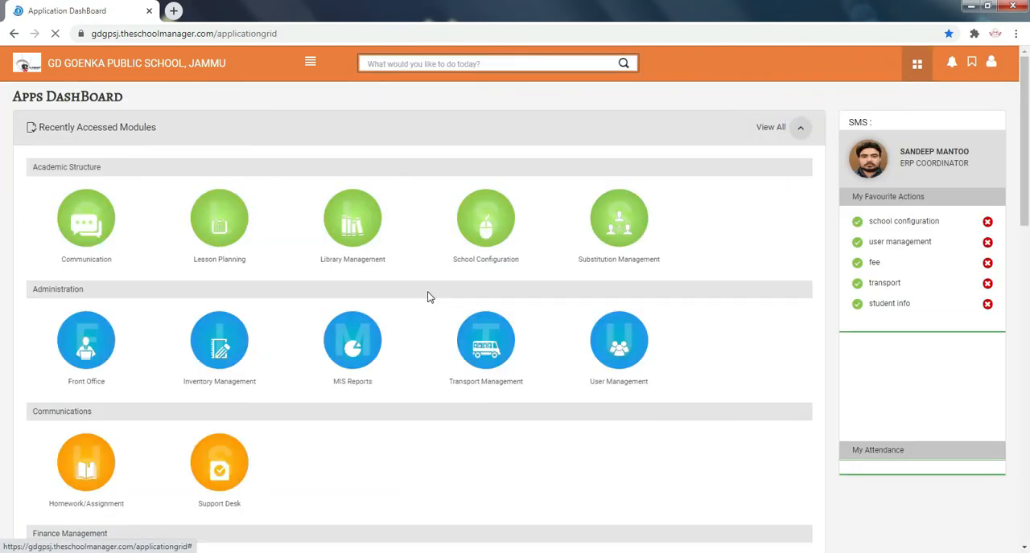
scroll(429, 296, "down", 9)
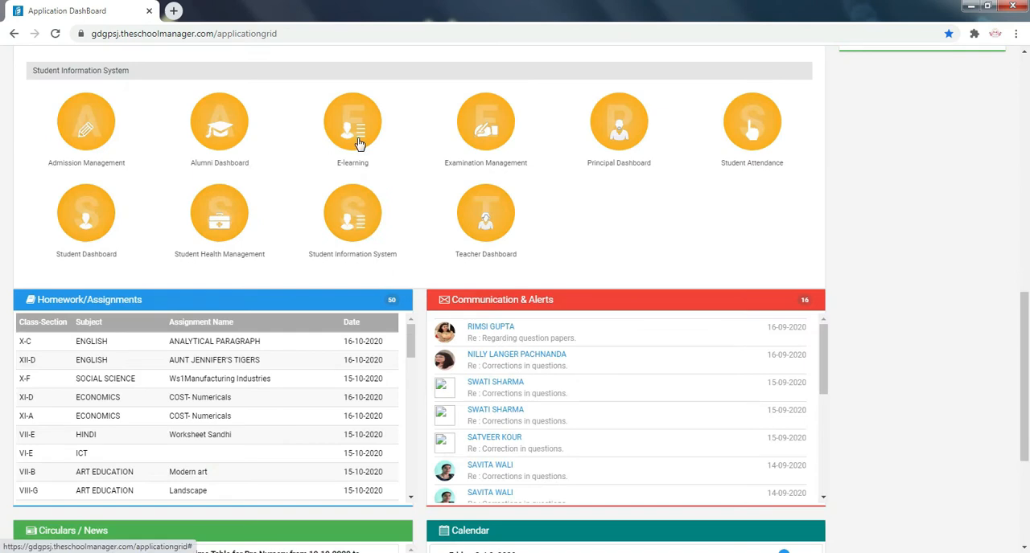
left_click(358, 139)
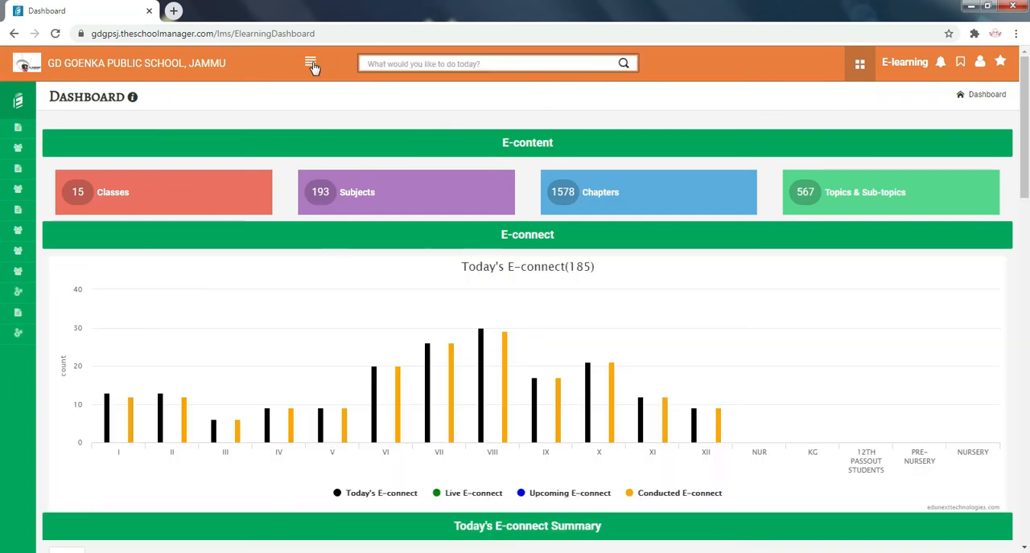
left_click(311, 64)
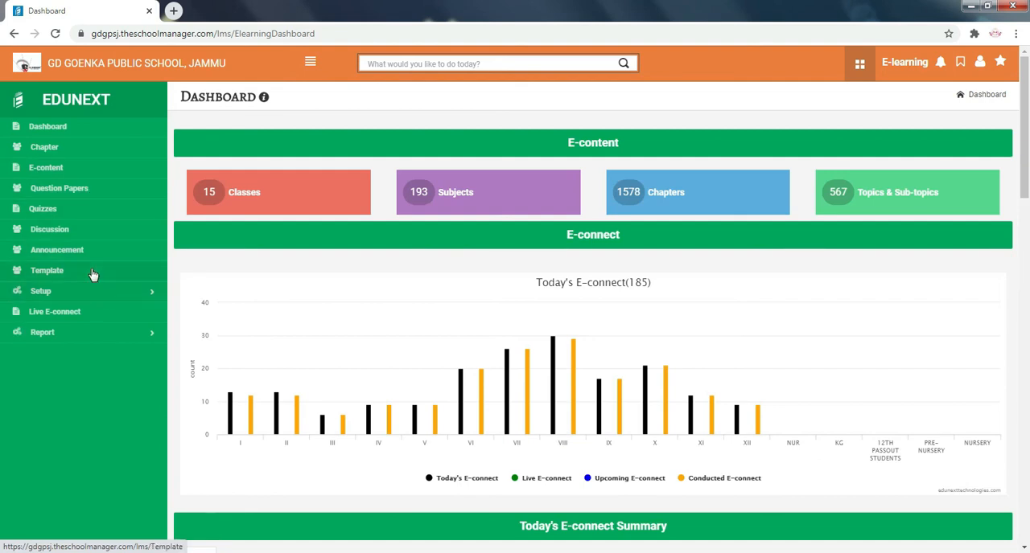
left_click(84, 211)
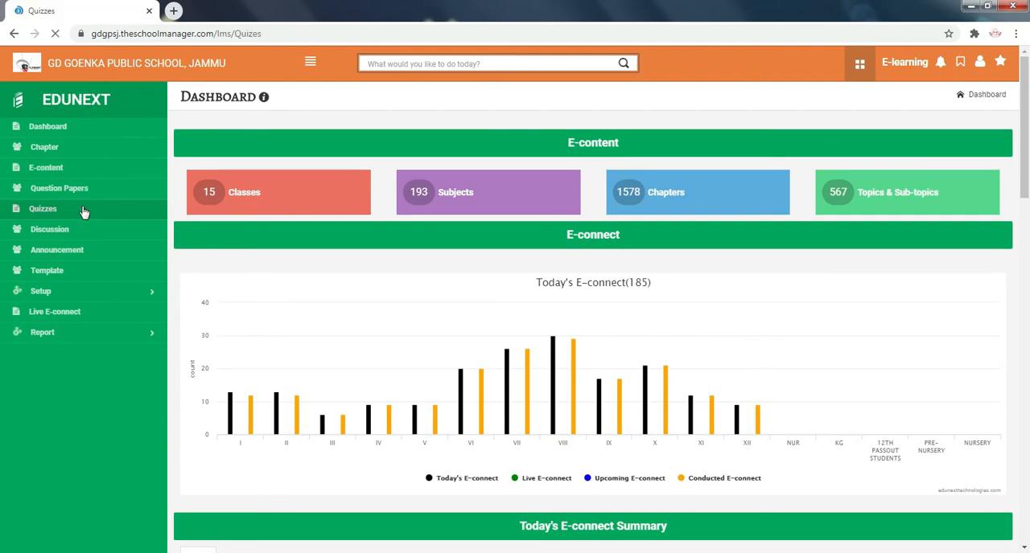
- Start a new quiz titled "hnfgngfn" and set its class to IV
left_click(390, 142)
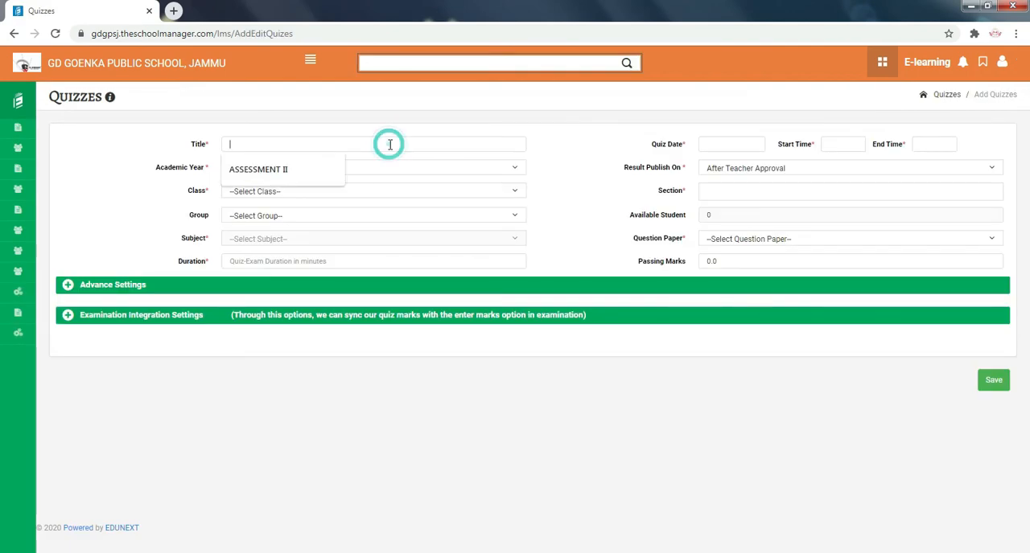
type("hnfgngfn")
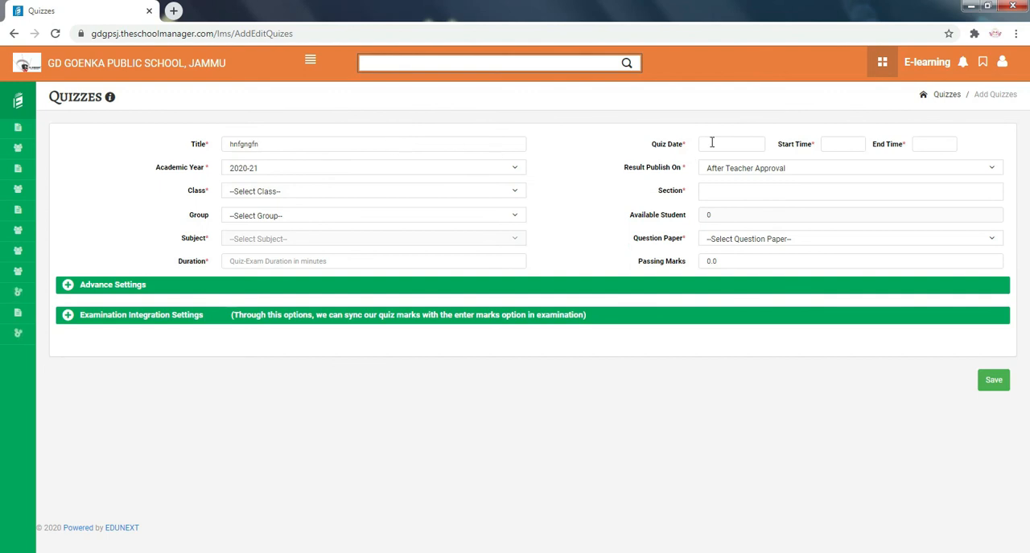
left_click(292, 191)
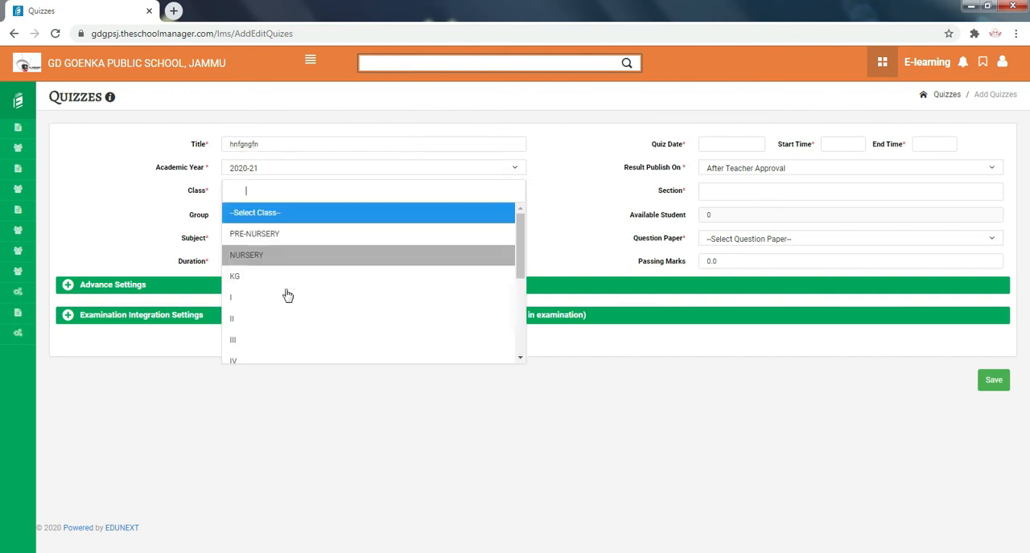
scroll(287, 296, "down", 2)
left_click(306, 299)
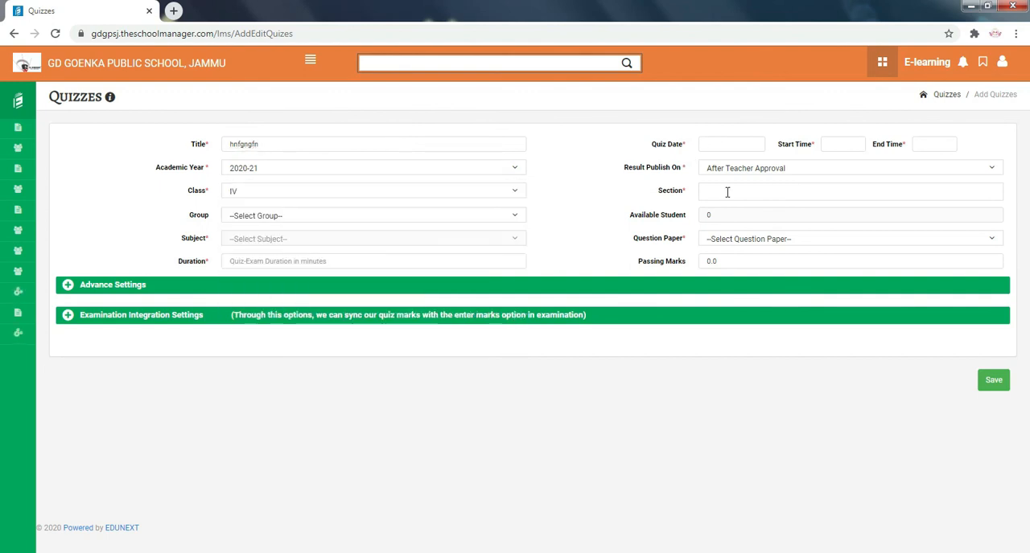
- Choose section IV-B for the new quiz
left_click(728, 193)
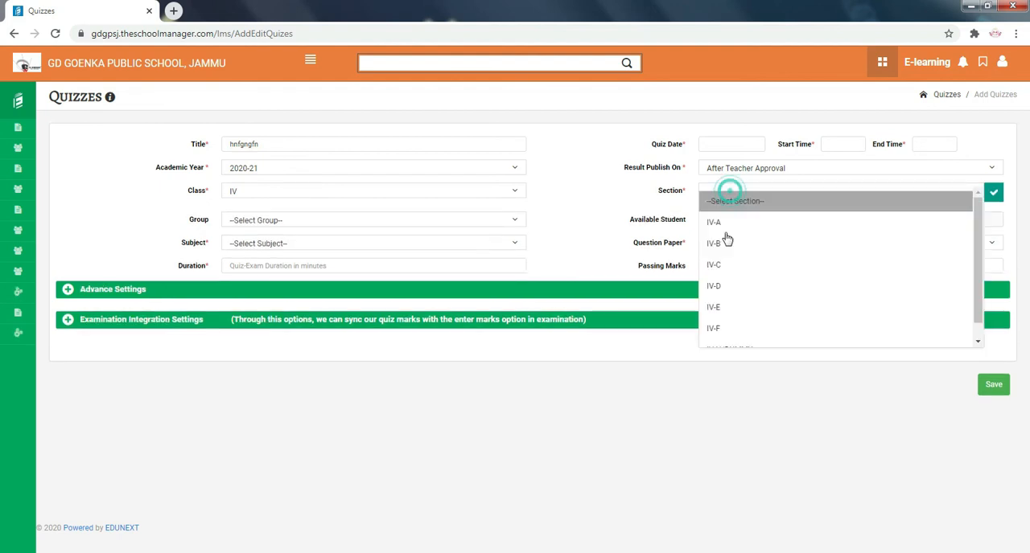
left_click(723, 240)
left_click(729, 191)
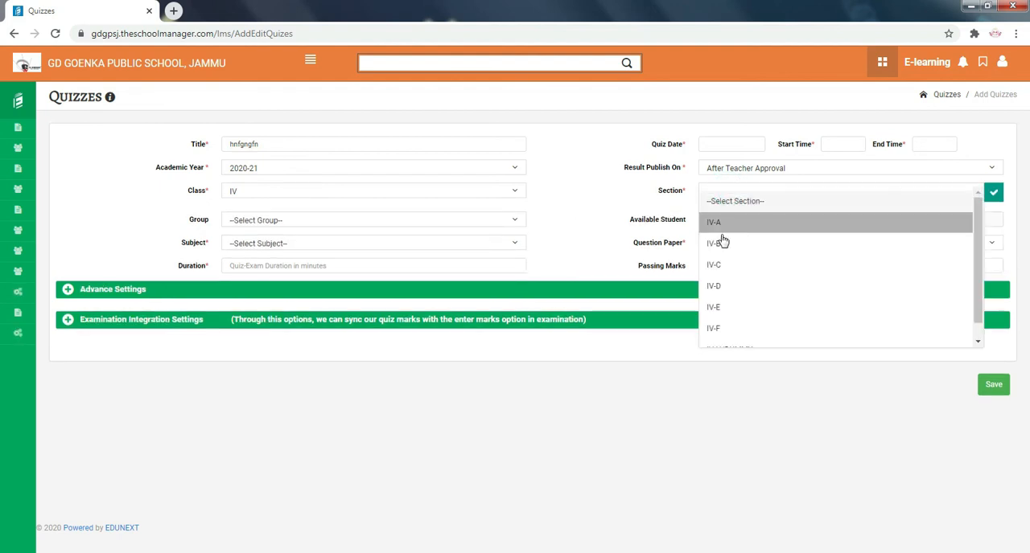
left_click(716, 241)
- Examine the student groups offered for the quiz, leave the group unselected, and return to the apps dashboard without saving
left_click(324, 219)
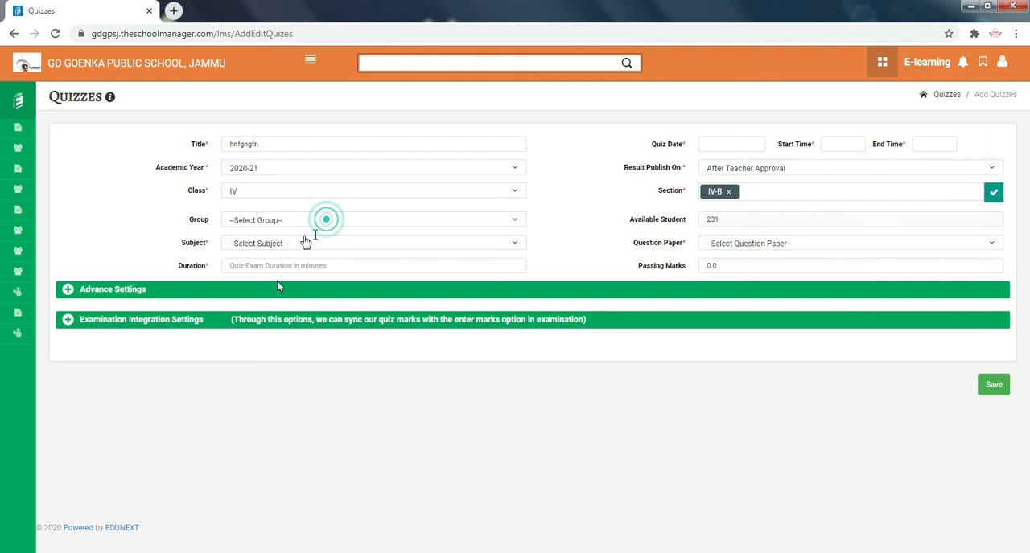
left_click(284, 223)
left_click(299, 231)
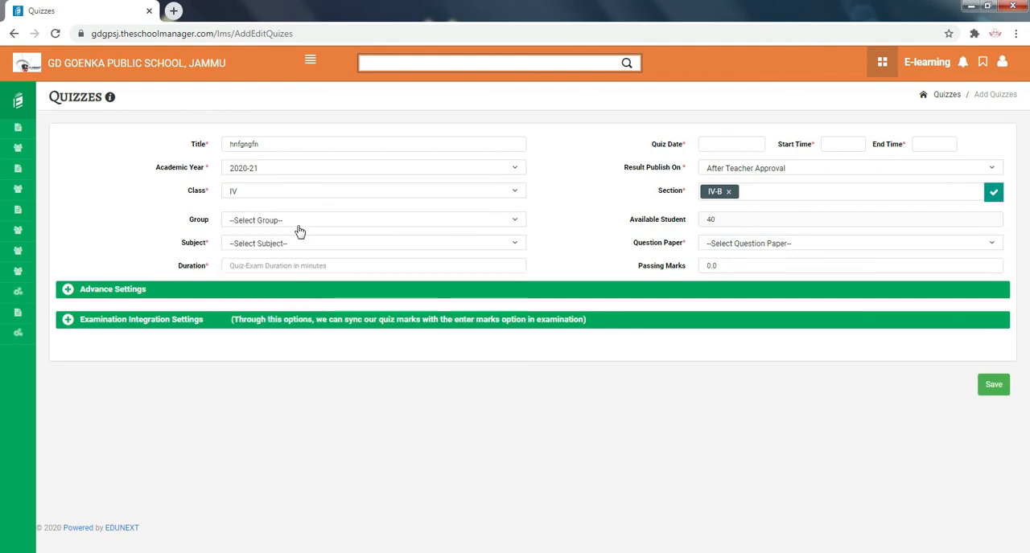
left_click(298, 225)
scroll(301, 311, "down", 4)
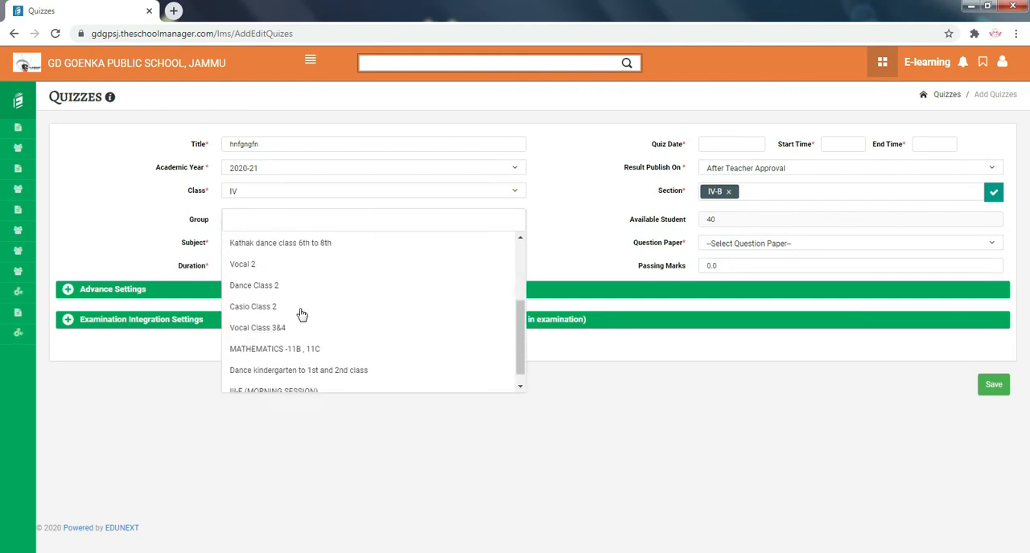
scroll(301, 314, "up", 4)
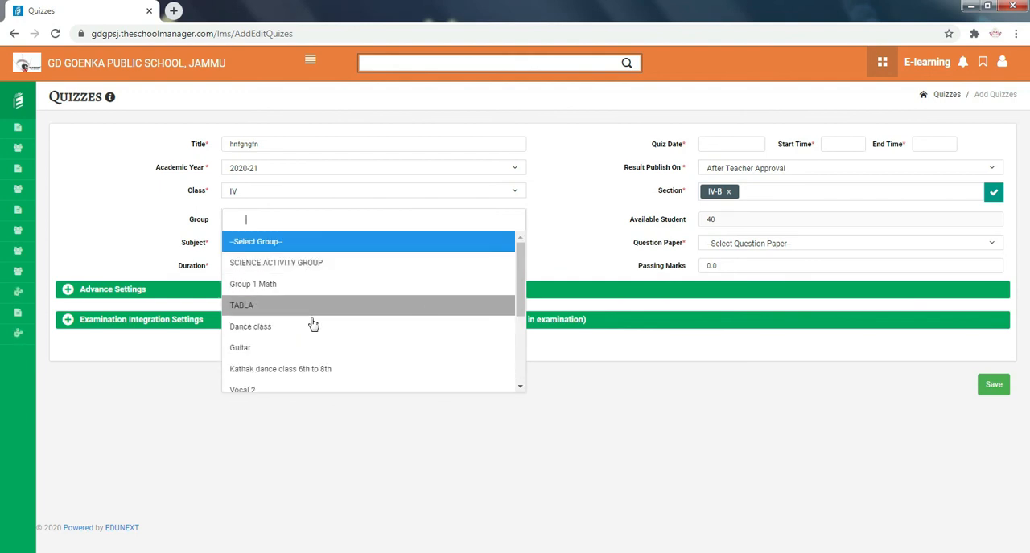
left_click(565, 235)
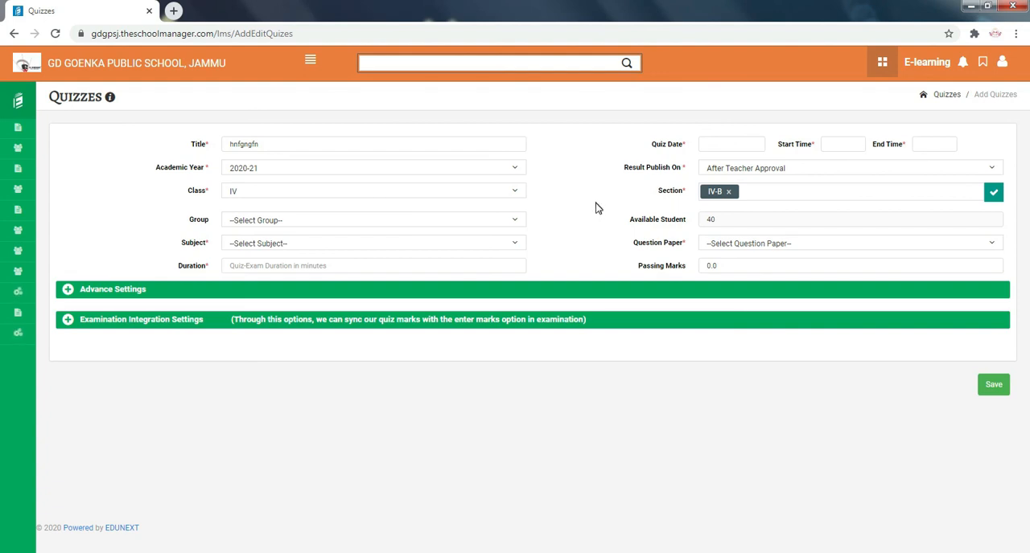
left_click(882, 62)
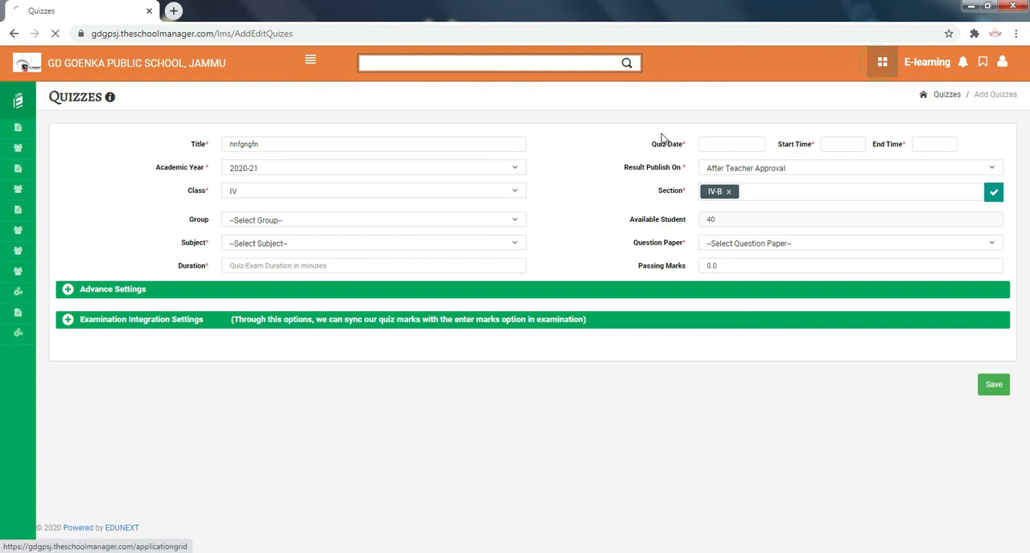